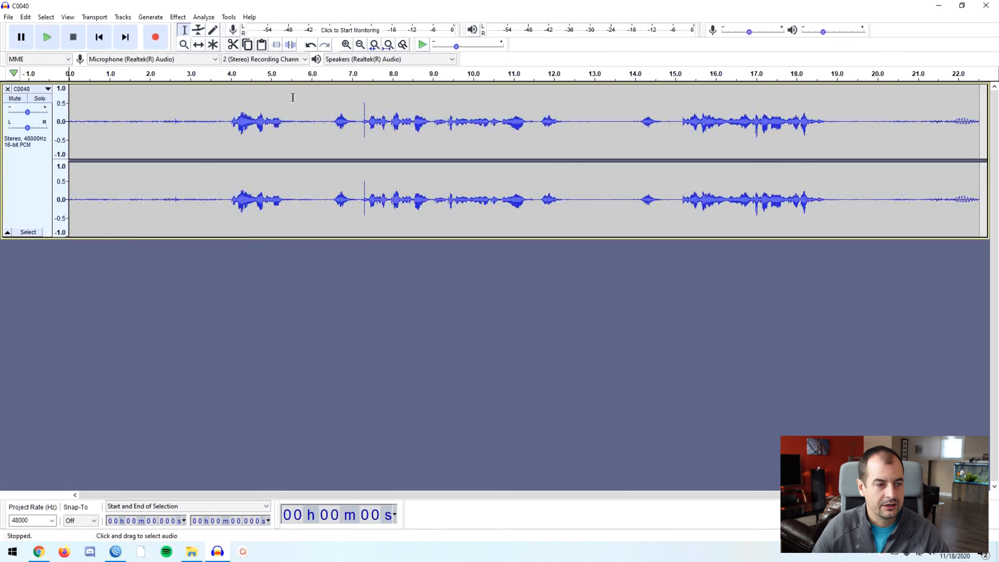
Step: Select and play the section between the first two spoken phrases, from about 5.56 s to 7.375 s
{"action": "left_click_drag", "start_coordinate": [293, 96], "coordinate": [367, 98]}
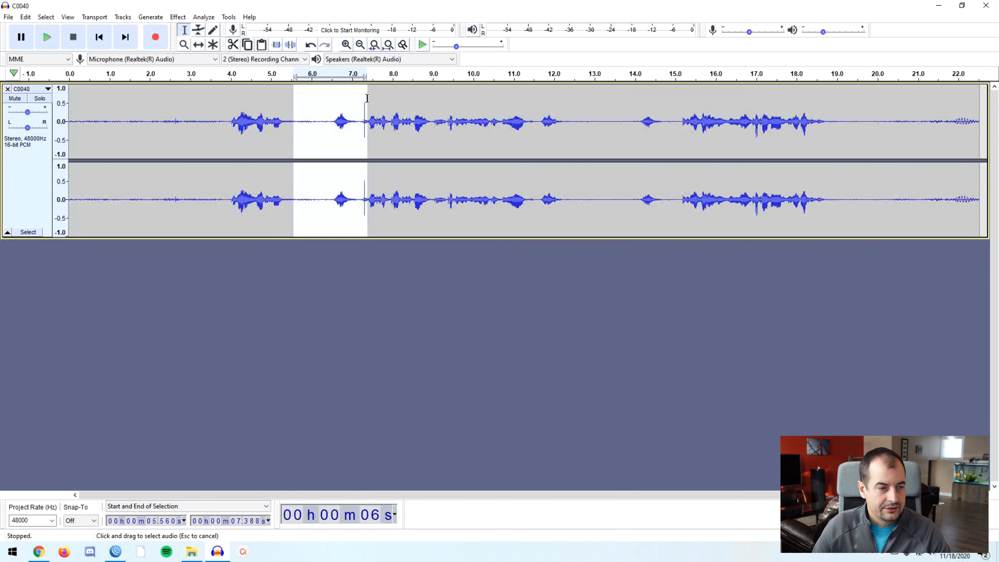
{"action": "left_click_drag", "start_coordinate": [365, 98], "coordinate": [366, 99]}
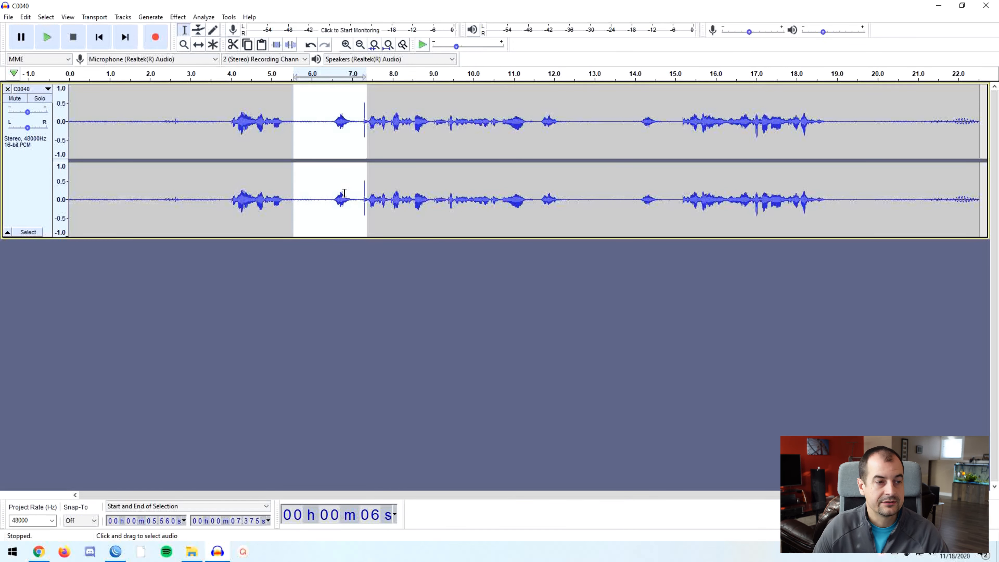
{"action": "key", "text": "space"}
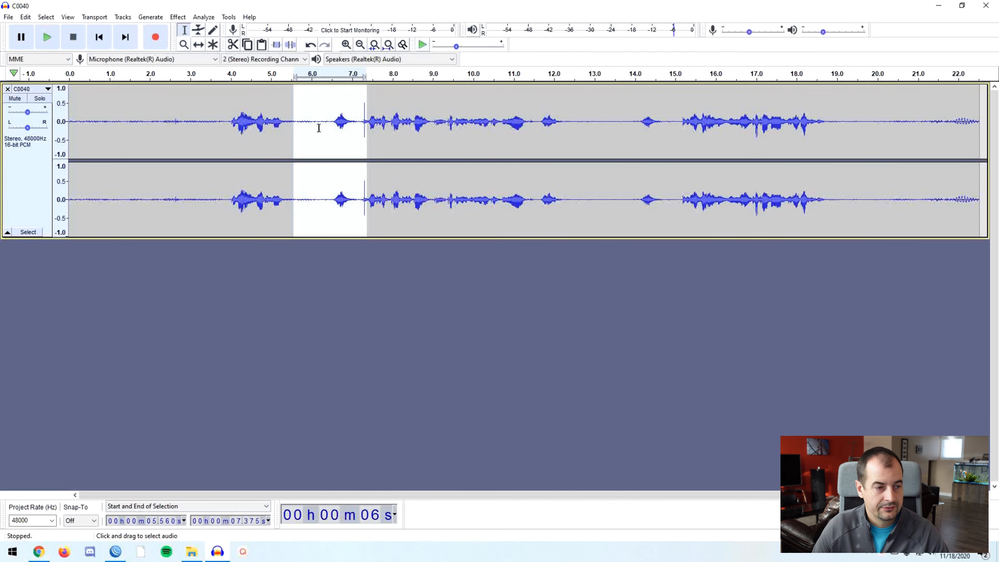
Step: Listen separately to the background noise from 5.496 s to 6.487 s, the breath after it, and the click near 7.3 s
{"action": "left_click_drag", "start_coordinate": [291, 98], "coordinate": [331, 118]}
{"action": "key", "text": "space"}
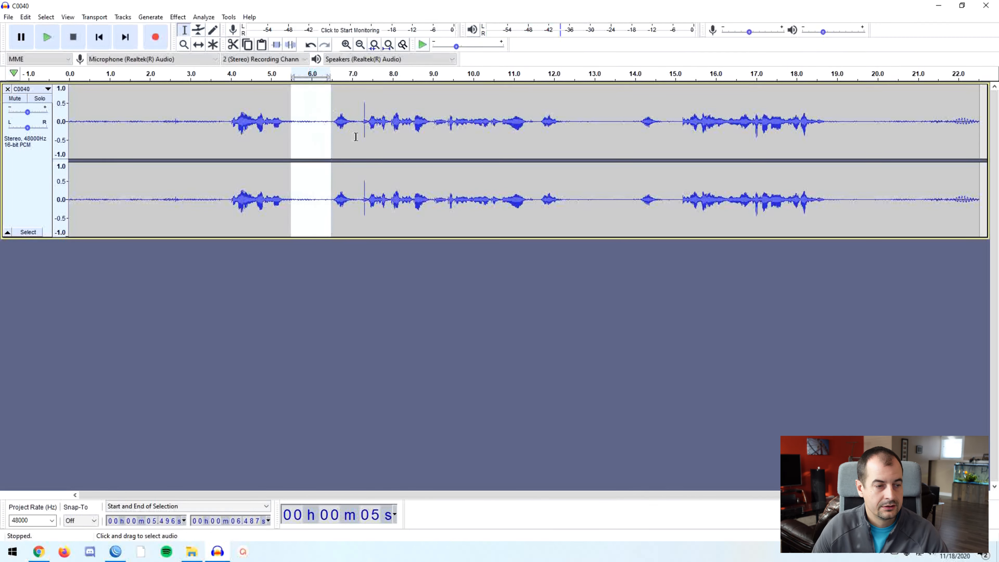
{"action": "left_click_drag", "start_coordinate": [332, 113], "coordinate": [336, 114]}
{"action": "key", "text": "Escape"}
{"action": "key", "text": "space"}
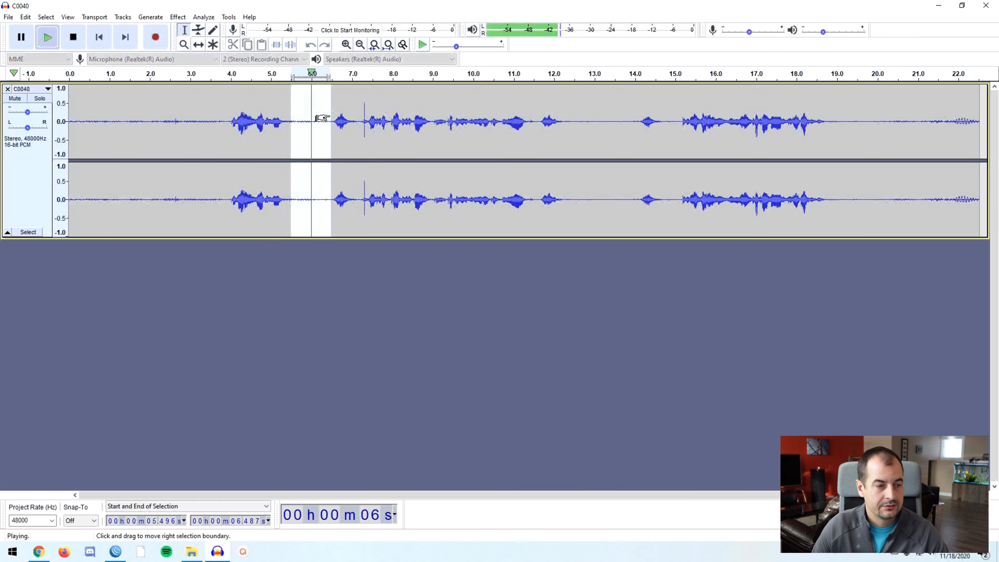
{"action": "left_click_drag", "start_coordinate": [334, 114], "coordinate": [350, 116]}
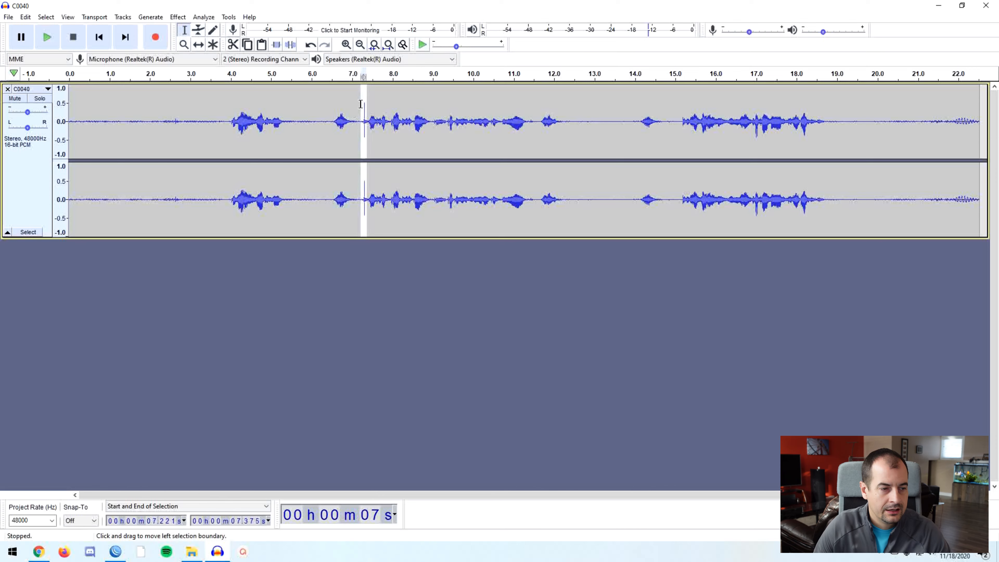
{"action": "key", "text": "space"}
{"action": "key", "text": "space"}
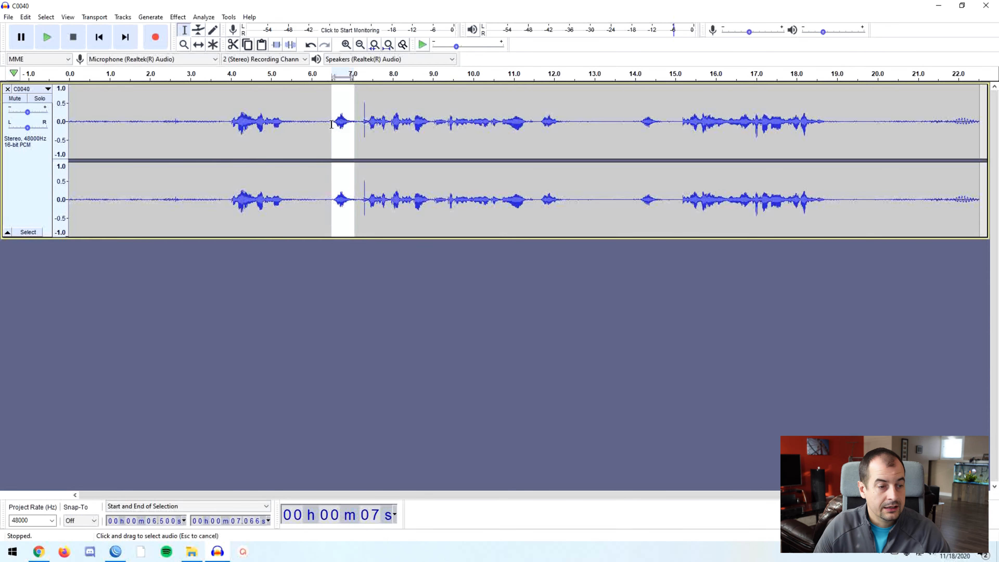
Step: Play the breath between 6.500 s and 7.066 s, silence it, and play the section again
{"action": "key", "text": "space"}
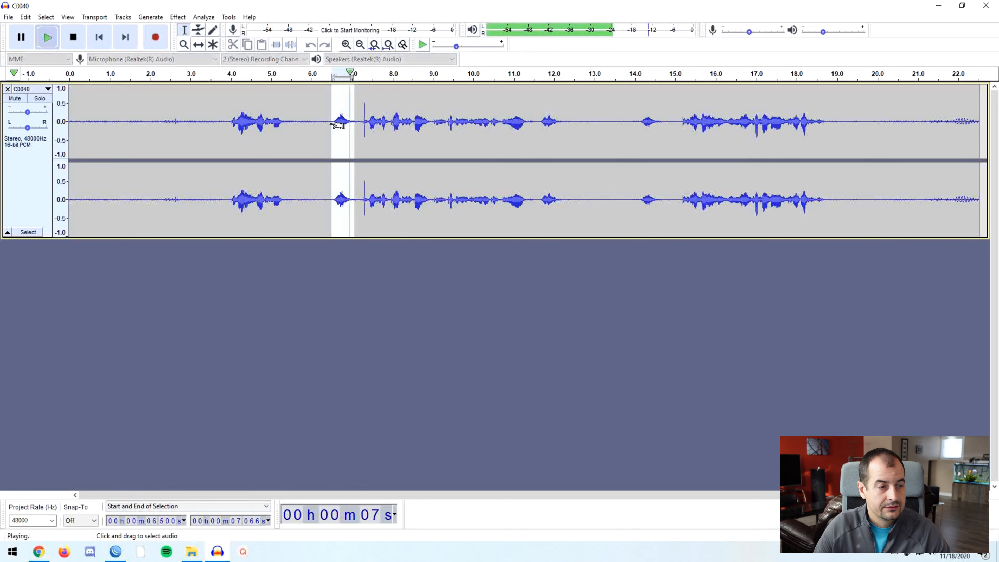
{"action": "left_click", "coordinate": [291, 45]}
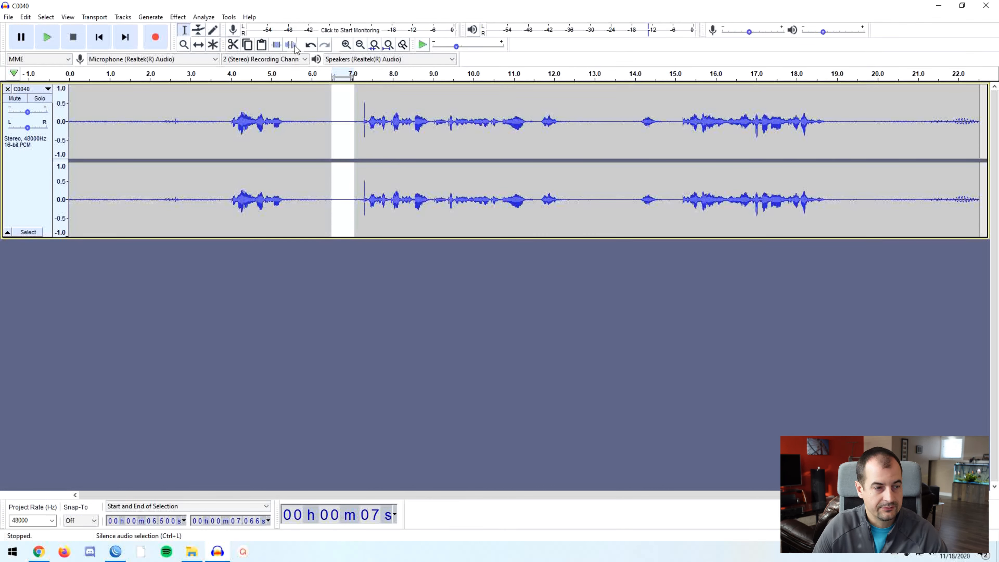
{"action": "key", "text": "space"}
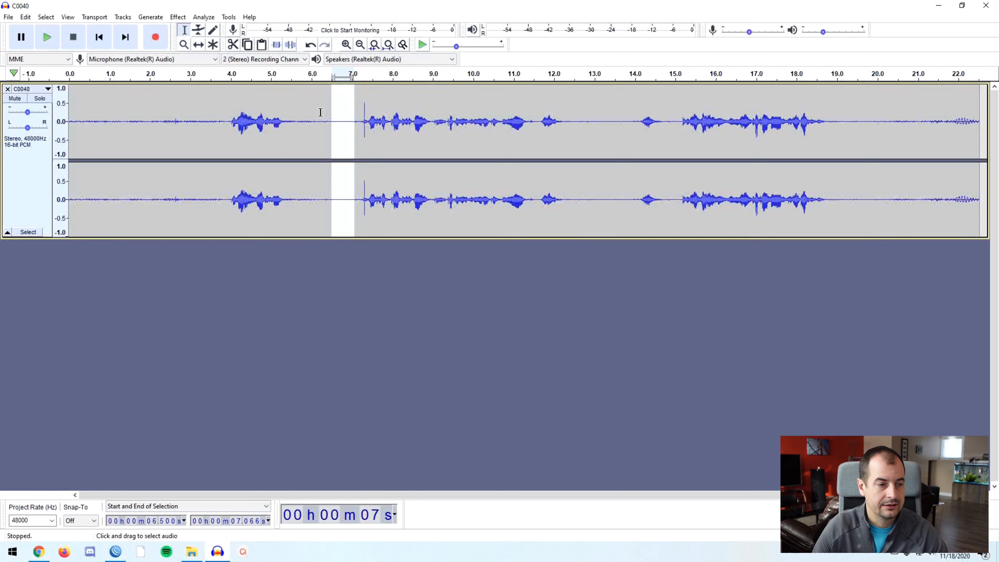
Step: Lower the click between 7.234 s and 7.414 s by applying Amplify at -6 dB
{"action": "left_click_drag", "start_coordinate": [362, 118], "coordinate": [369, 118]}
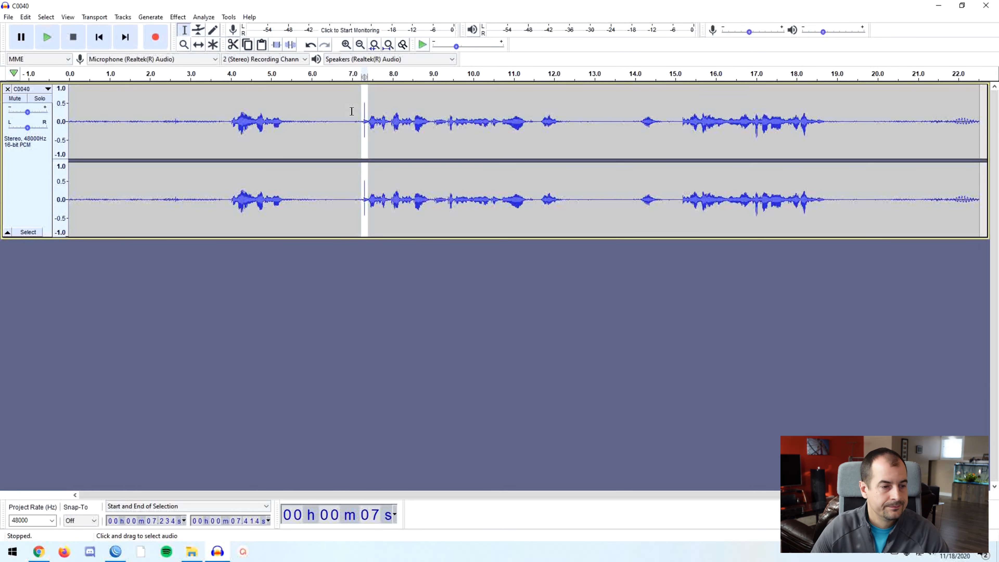
{"action": "key", "text": "space"}
{"action": "key", "text": "space"}
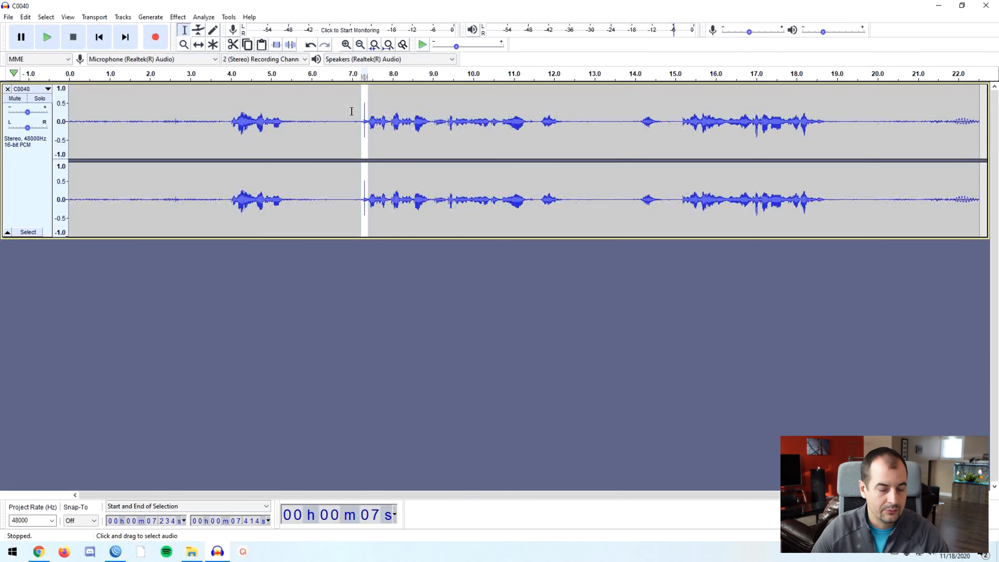
{"action": "key", "text": "ctrl+e"}
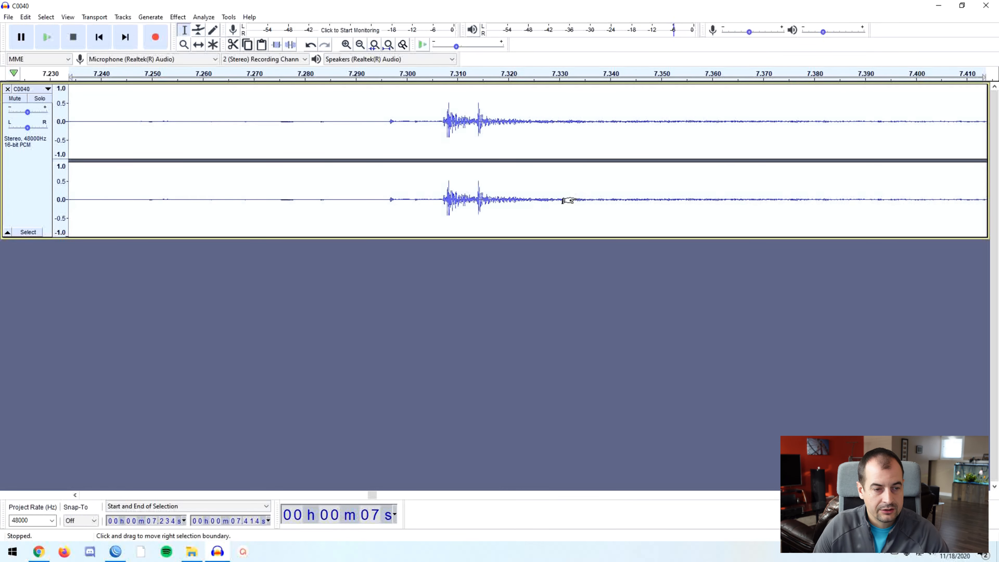
{"action": "scroll", "coordinate": [570, 199], "scroll_direction": "down", "scroll_amount": 1}
{"action": "scroll", "coordinate": [571, 198], "scroll_direction": "down", "scroll_amount": 2}
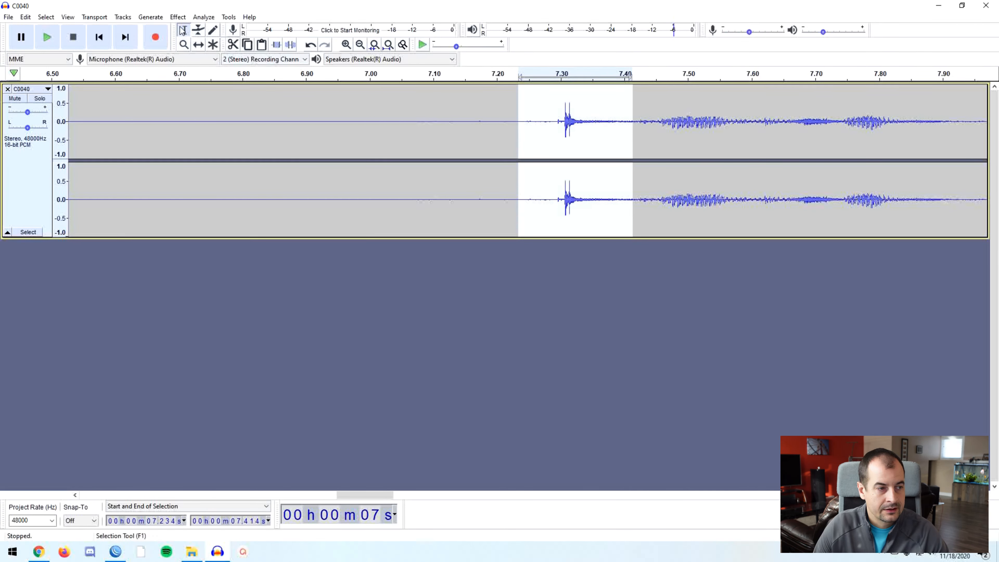
{"action": "left_click", "coordinate": [176, 19]}
{"action": "left_click", "coordinate": [220, 47]}
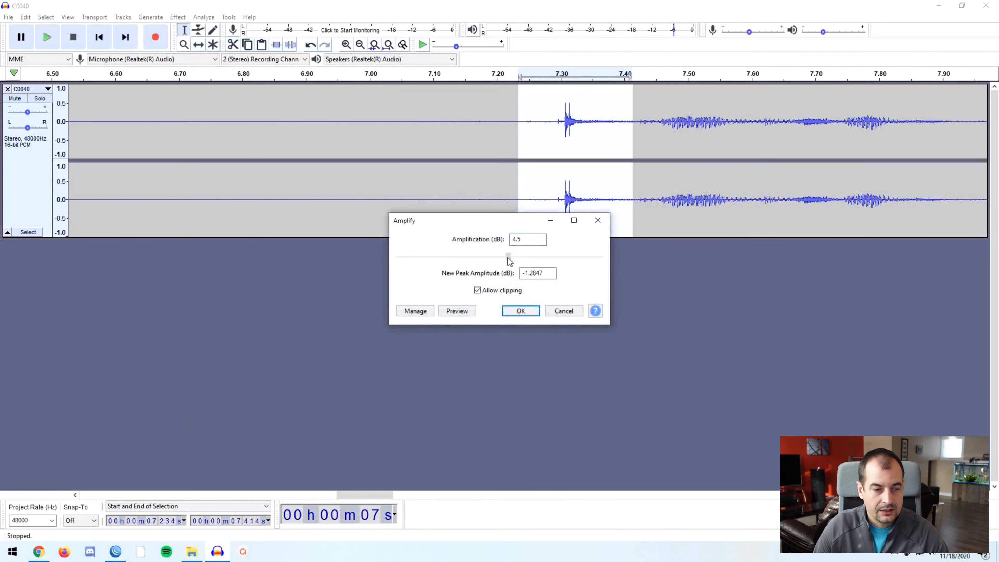
{"action": "left_click_drag", "start_coordinate": [496, 258], "coordinate": [485, 260]}
{"action": "key", "text": "shift+Tab"}
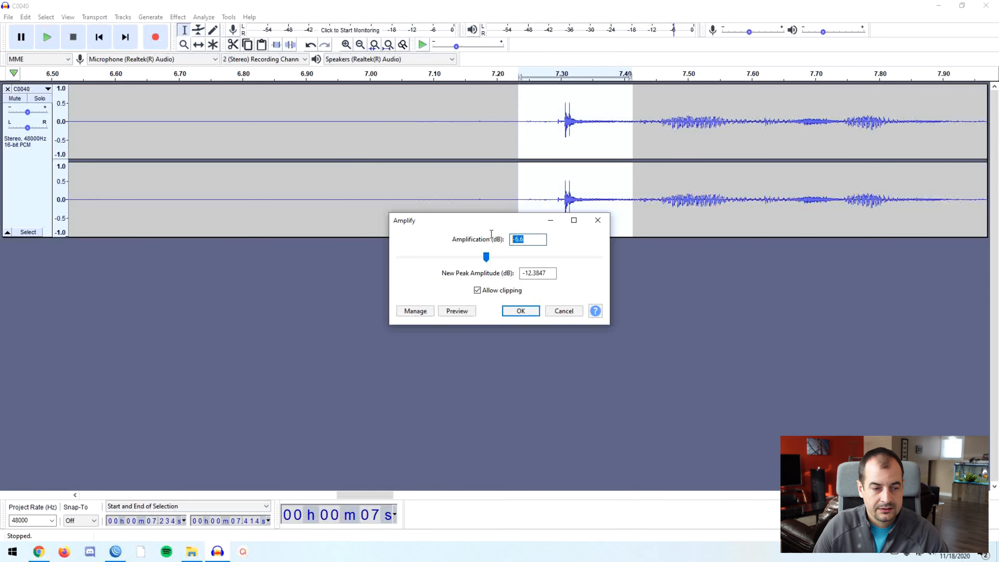
{"action": "type", "text": "-6"}
{"action": "key", "text": "Return"}
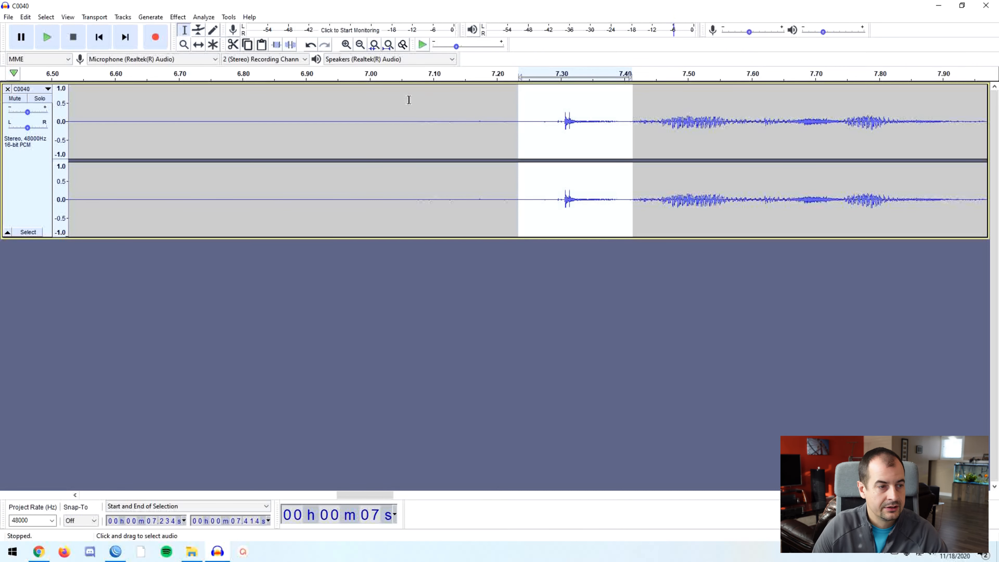
Step: Apply Amplify once more to reduce the click near 7.3 s, and play the audio from just before it
{"action": "left_click", "coordinate": [178, 17]}
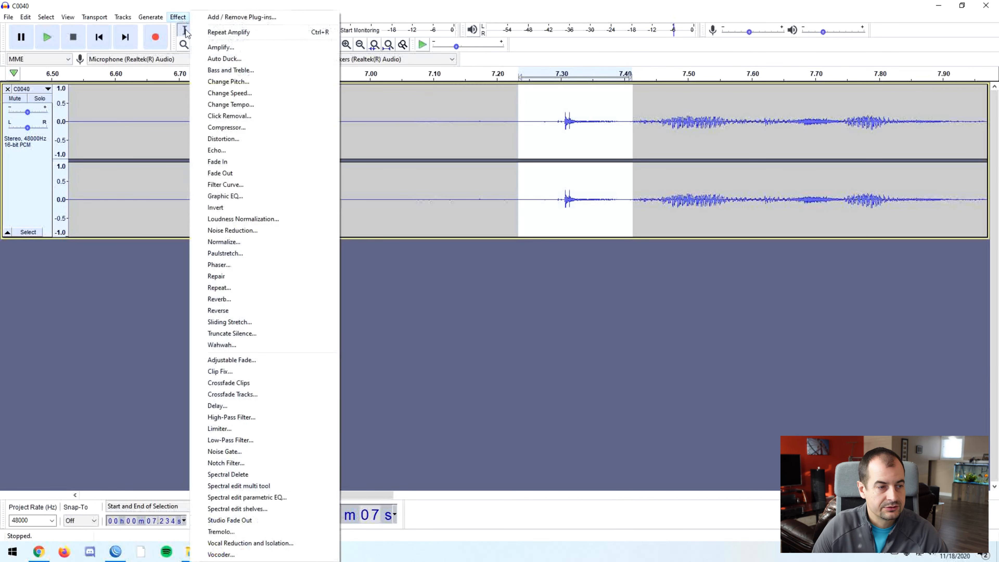
{"action": "left_click", "coordinate": [218, 51]}
{"action": "key", "text": "Return"}
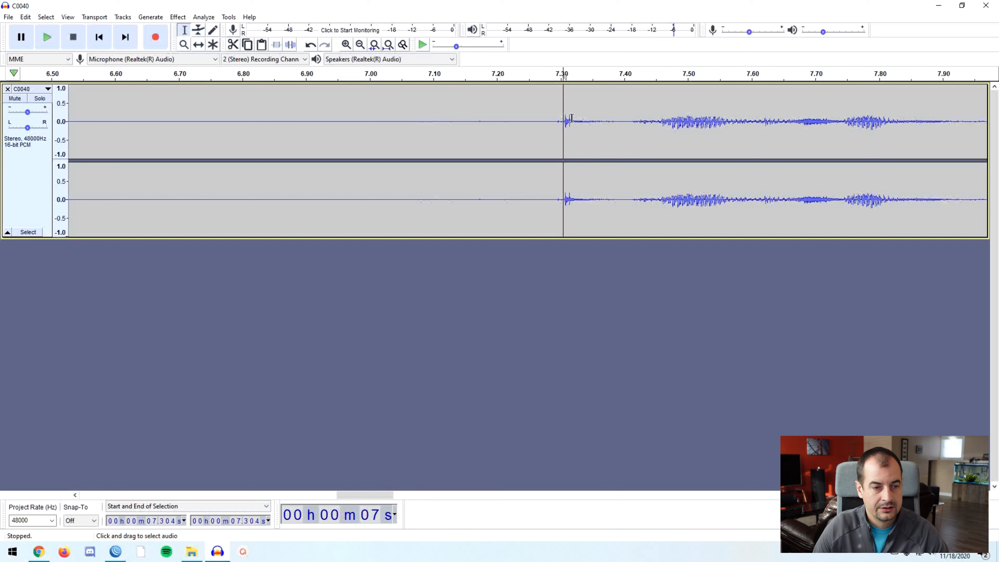
{"action": "left_click", "coordinate": [555, 112]}
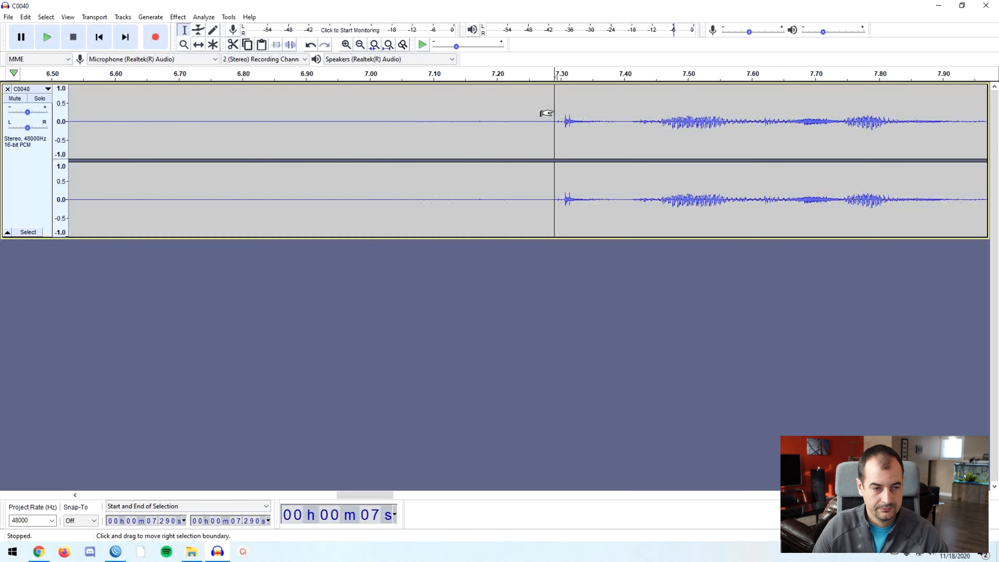
{"action": "key", "text": "space"}
{"action": "left_click_drag", "start_coordinate": [580, 101], "coordinate": [558, 106]}
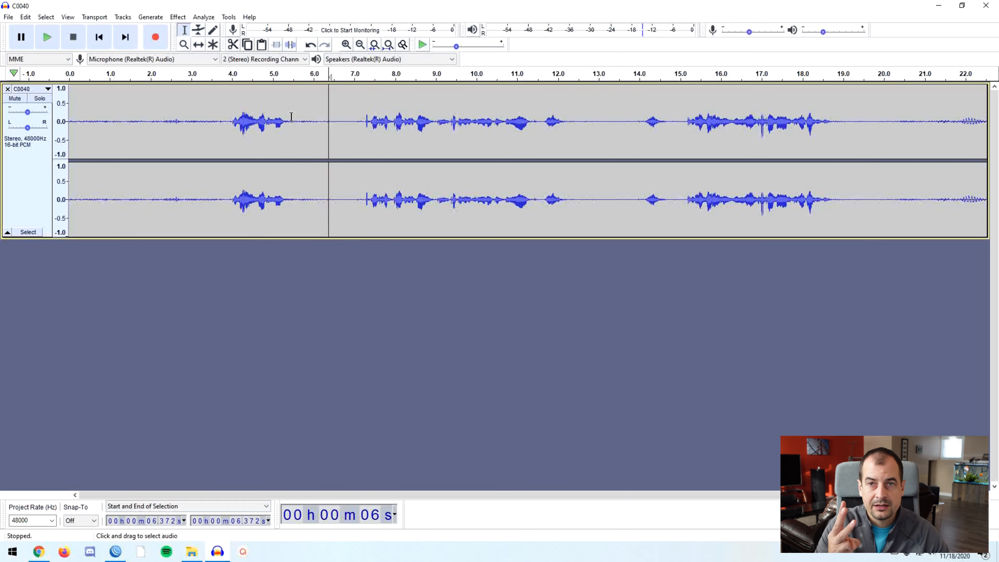
Step: Capture a noise profile for Noise Reduction from the background noise between 5.465 s and 6.678 s
{"action": "left_click_drag", "start_coordinate": [292, 116], "coordinate": [337, 117]}
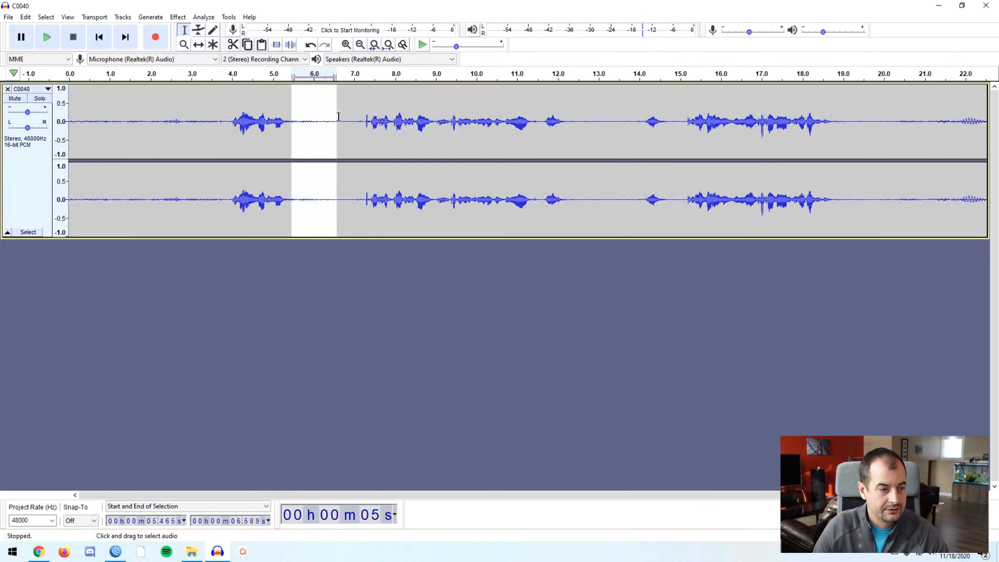
{"action": "key", "text": "space"}
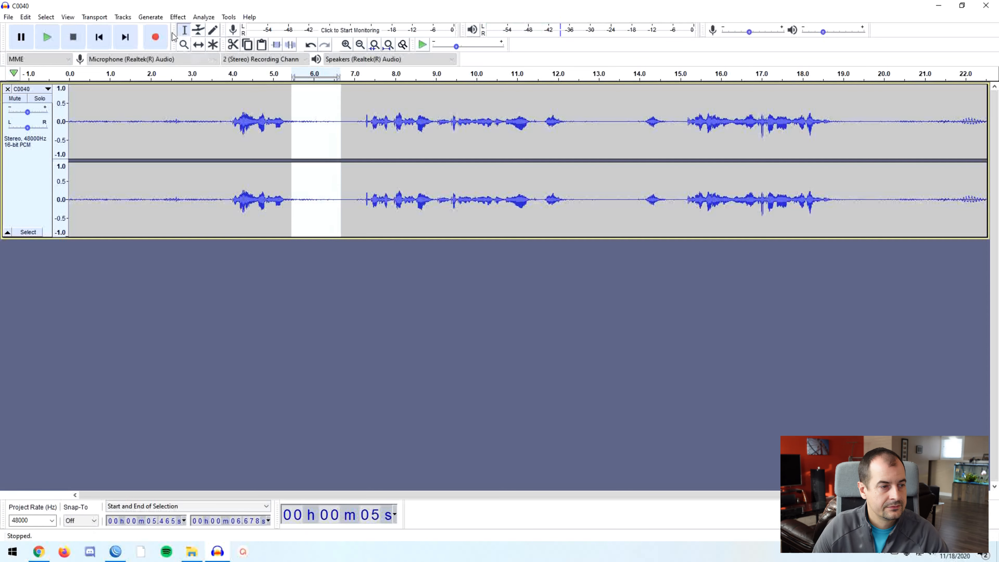
{"action": "left_click", "coordinate": [180, 18]}
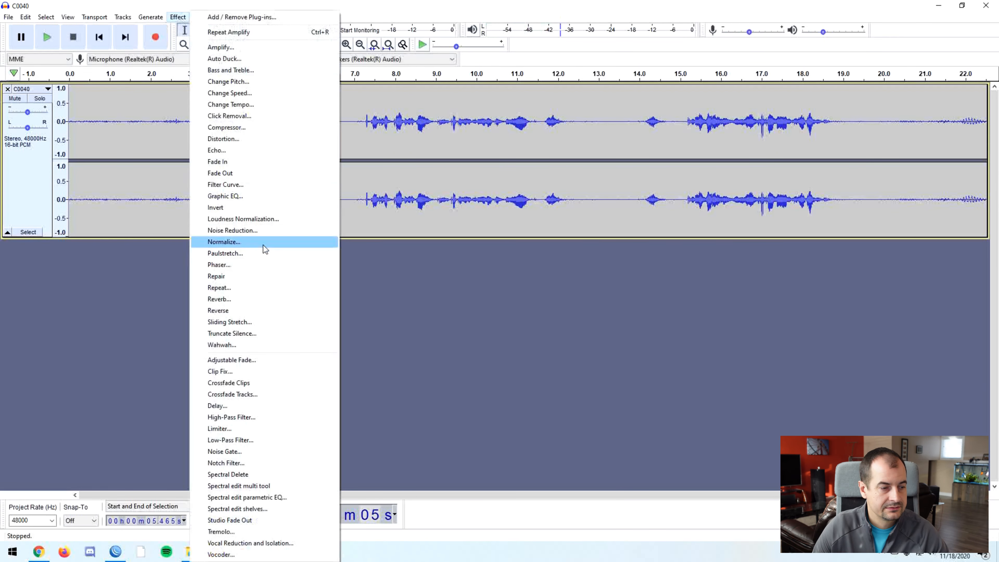
{"action": "left_click", "coordinate": [259, 231]}
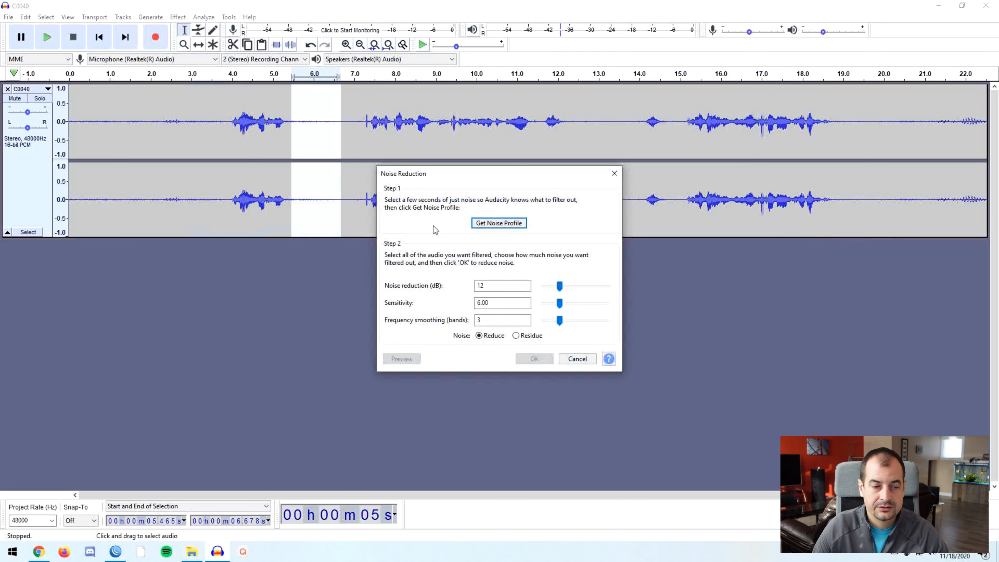
{"action": "left_click", "coordinate": [484, 223]}
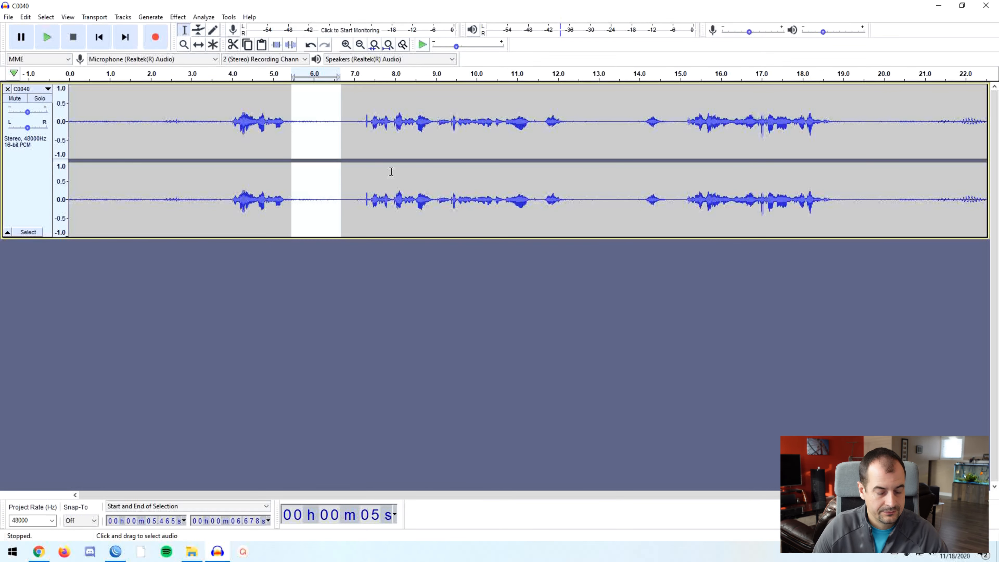
Step: Apply Noise Reduction to the whole track with 12 dB reduction, sensitivity 6.00 and frequency smoothing of 3 bands
{"action": "key", "text": "ctrl+a"}
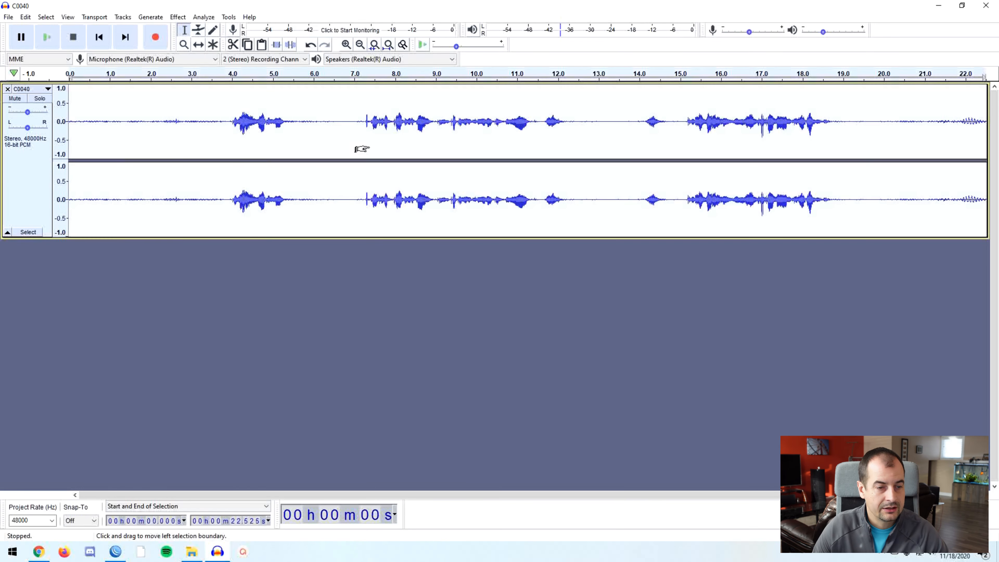
{"action": "left_click_drag", "start_coordinate": [107, 110], "coordinate": [589, 103]}
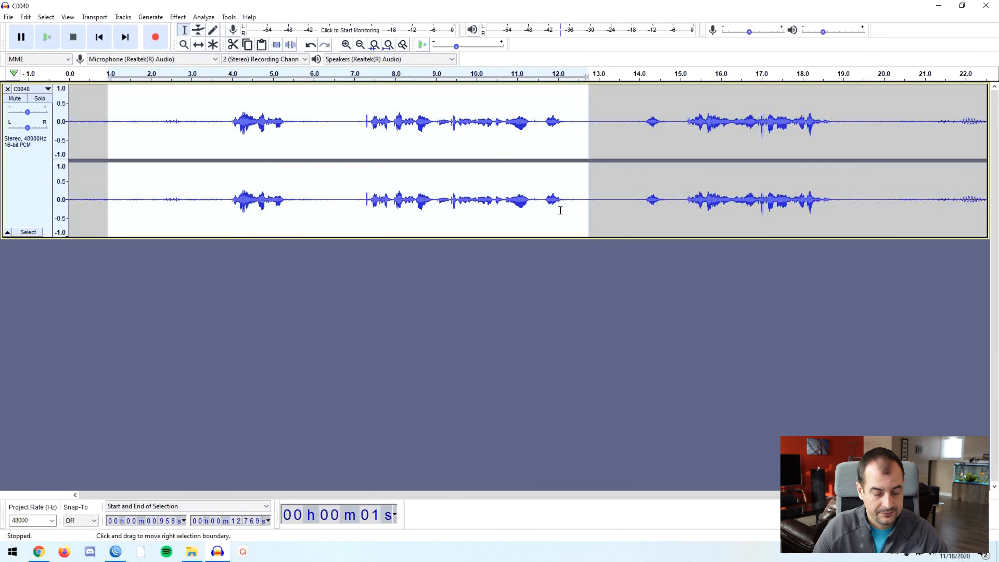
{"action": "double_click", "coordinate": [560, 210]}
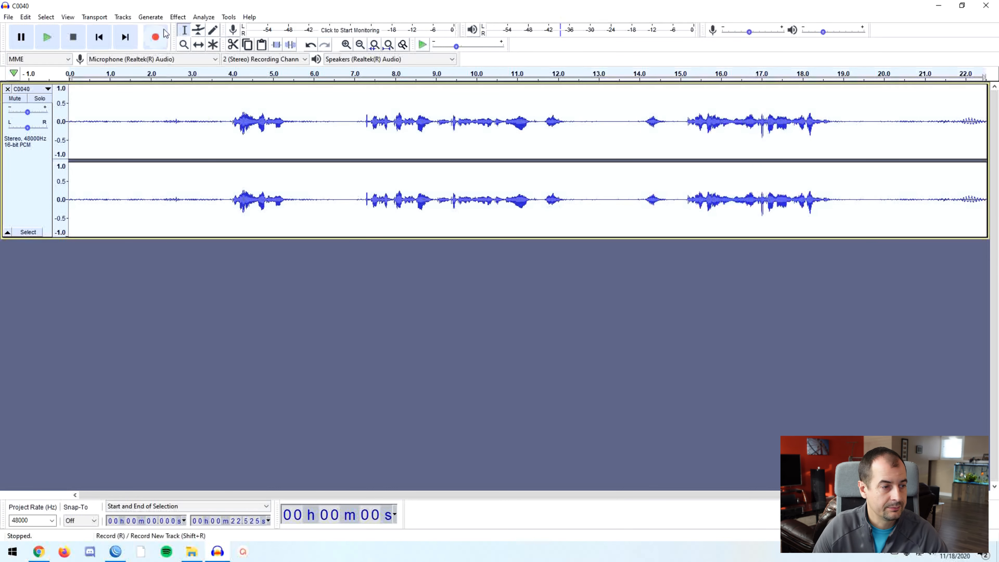
{"action": "left_click", "coordinate": [177, 17]}
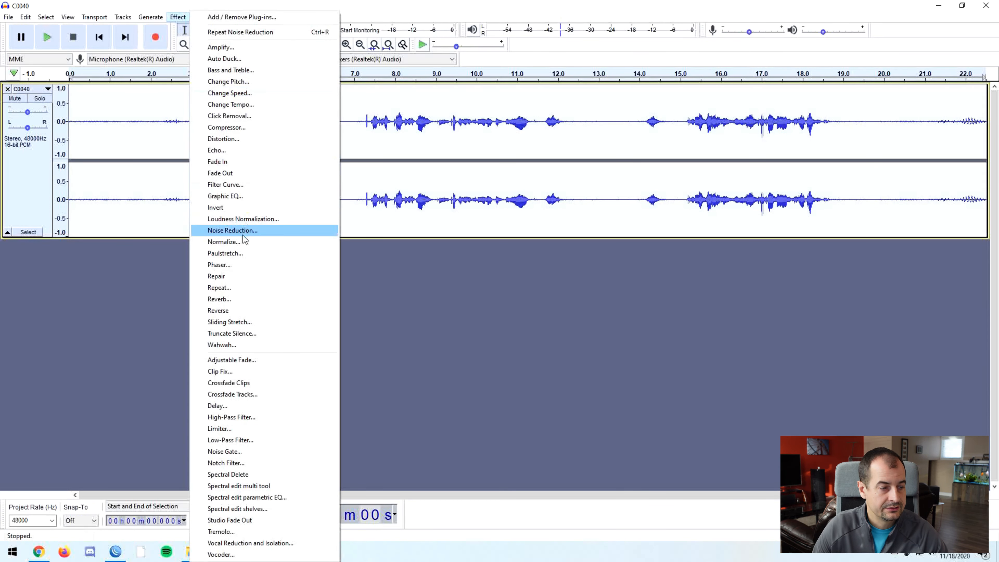
{"action": "left_click", "coordinate": [232, 230]}
{"action": "left_click", "coordinate": [498, 285]}
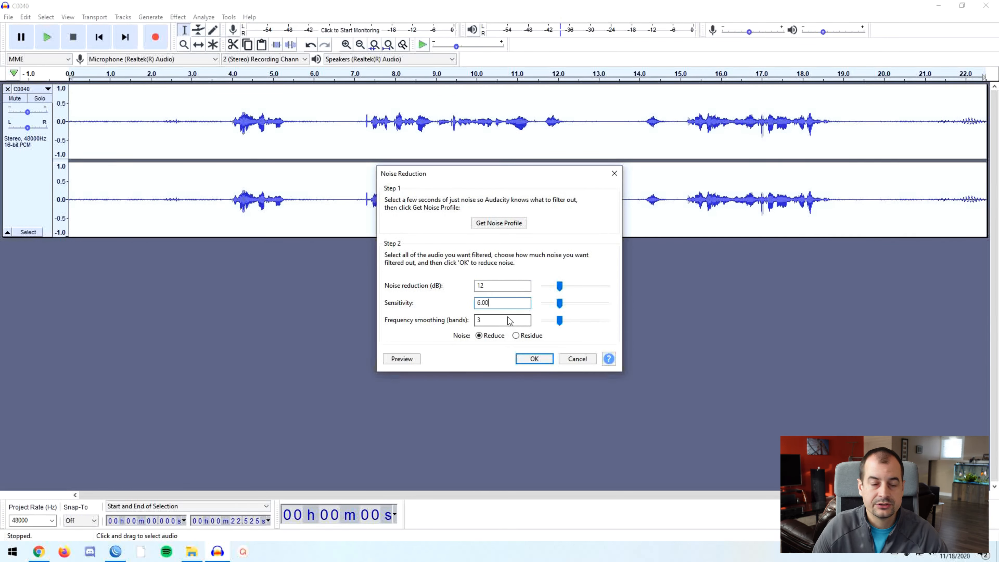
{"action": "left_click", "coordinate": [533, 359]}
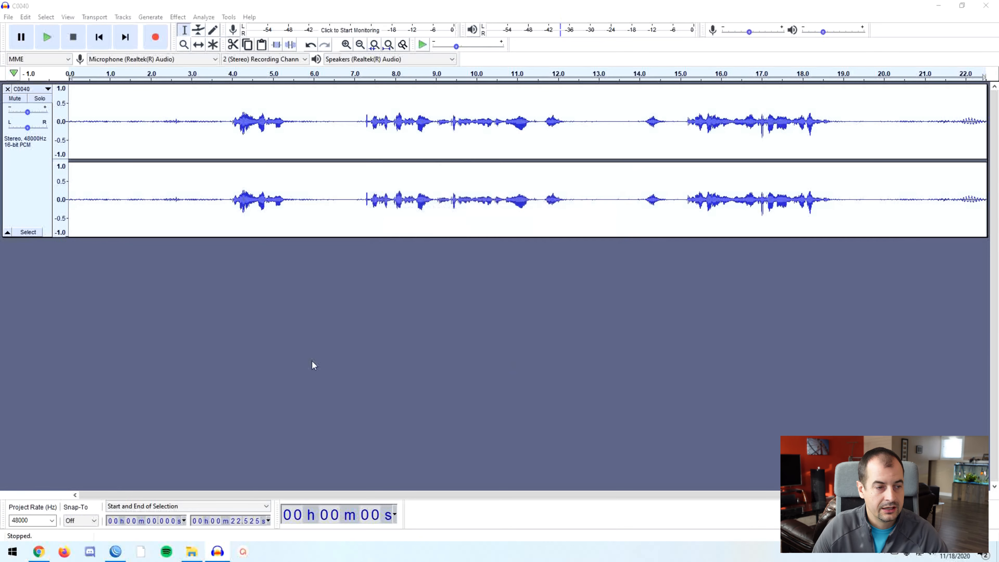
Step: Play the gap from 5.350 s to 7.215 s and the speech from 7.176 s to 8.913 s to check the noise reduction
{"action": "left_click_drag", "start_coordinate": [287, 109], "coordinate": [362, 109]}
{"action": "key", "text": "space"}
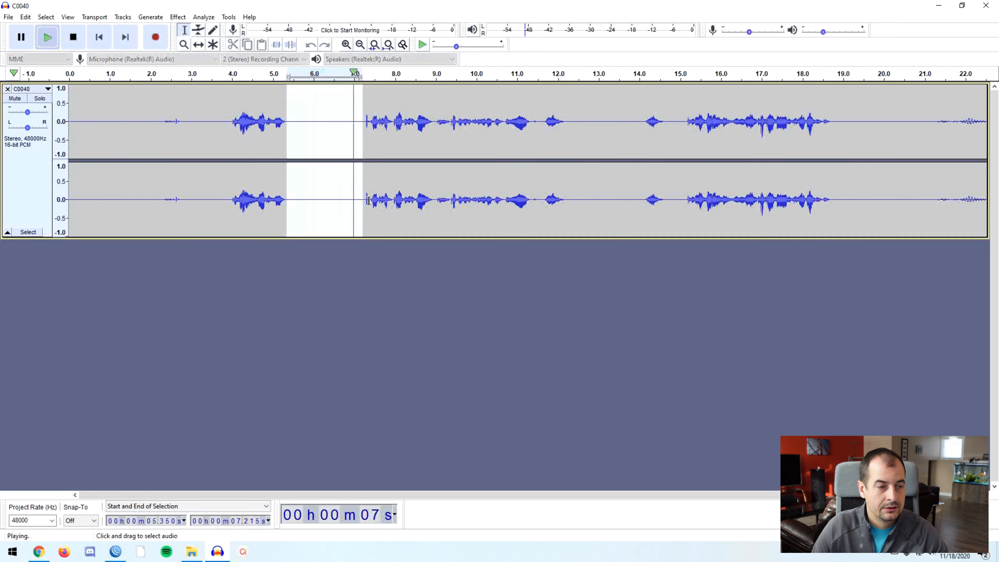
{"action": "left_click_drag", "start_coordinate": [297, 103], "coordinate": [432, 118]}
{"action": "left_click", "coordinate": [373, 117]}
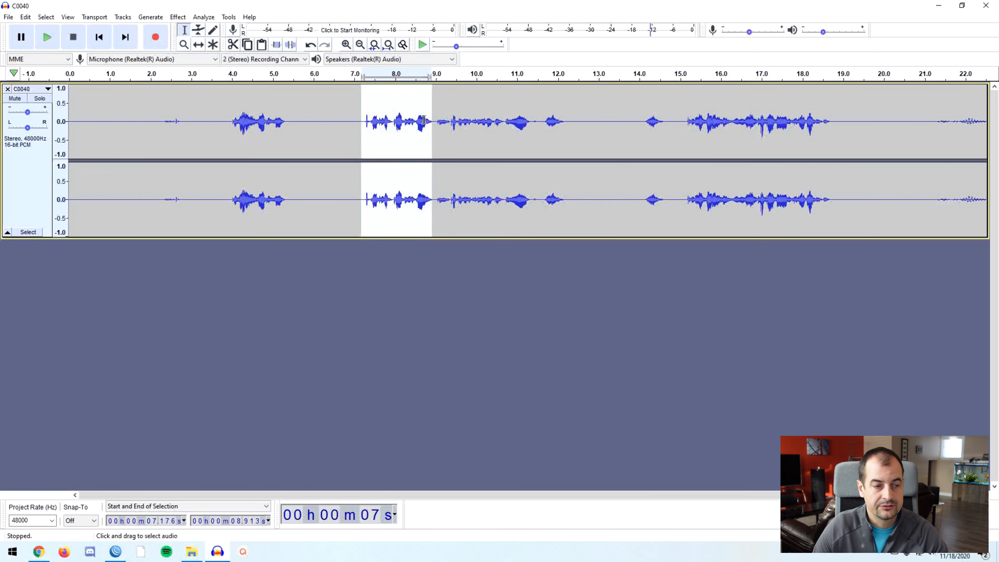
{"action": "key", "text": "space"}
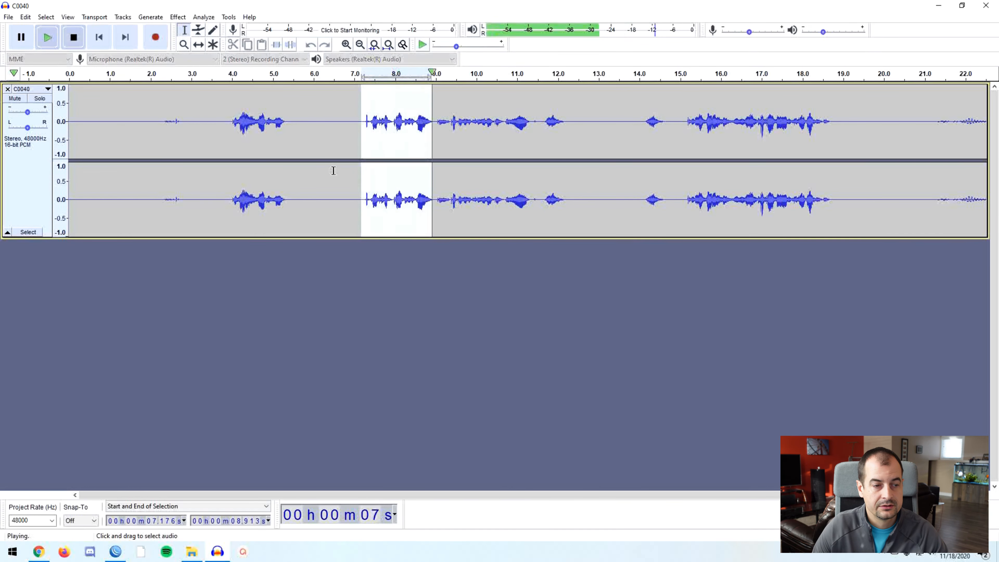